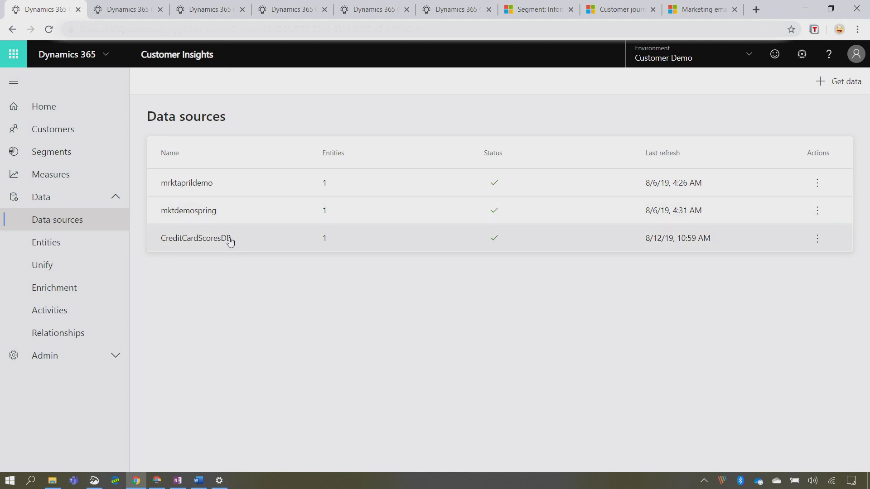
Review the HighScoreCustomers definition and 35 members, then a member profile with credit score 660
{"action": "left_click", "coordinate": [127, 10]}
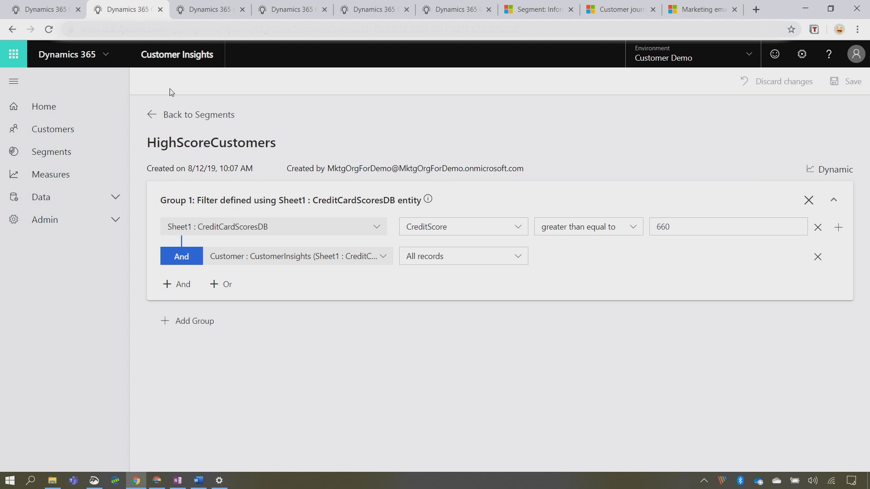
{"action": "left_click", "coordinate": [207, 10]}
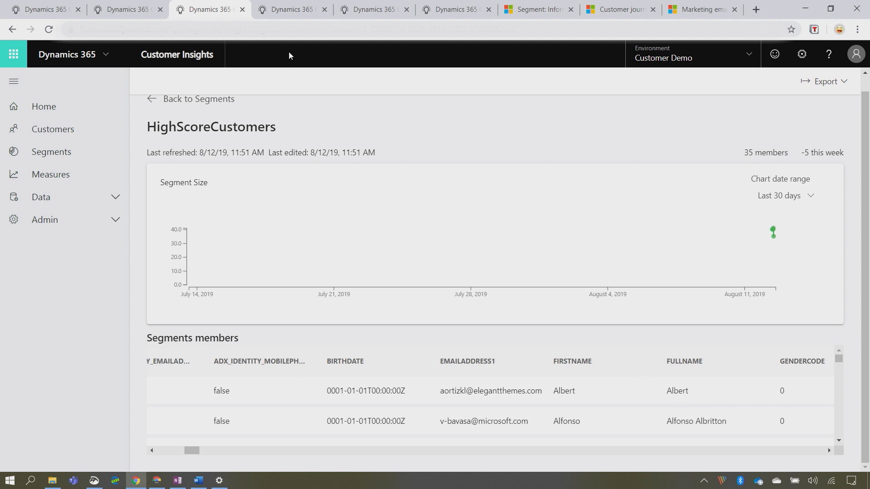
{"action": "left_click", "coordinate": [279, 9]}
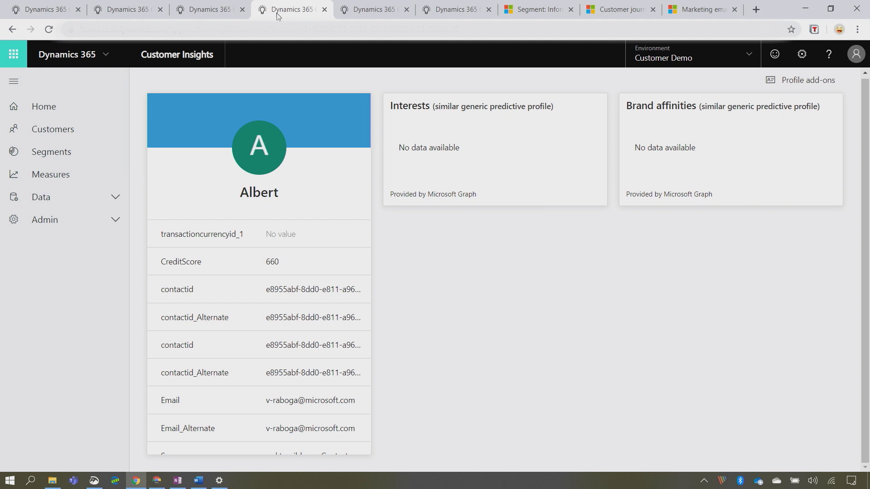
Check export destinations, add the segment to mktdemospring-NAM, and view its three Marketing members
{"action": "left_click", "coordinate": [363, 10]}
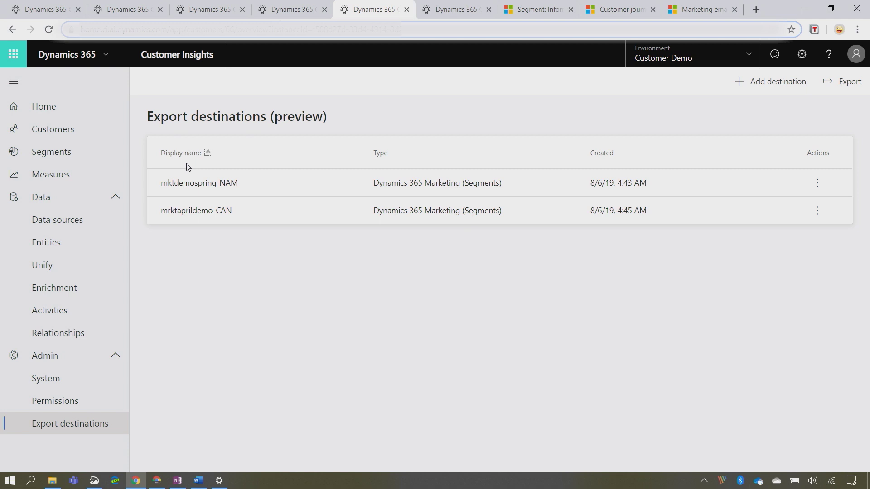
{"action": "left_click", "coordinate": [438, 9]}
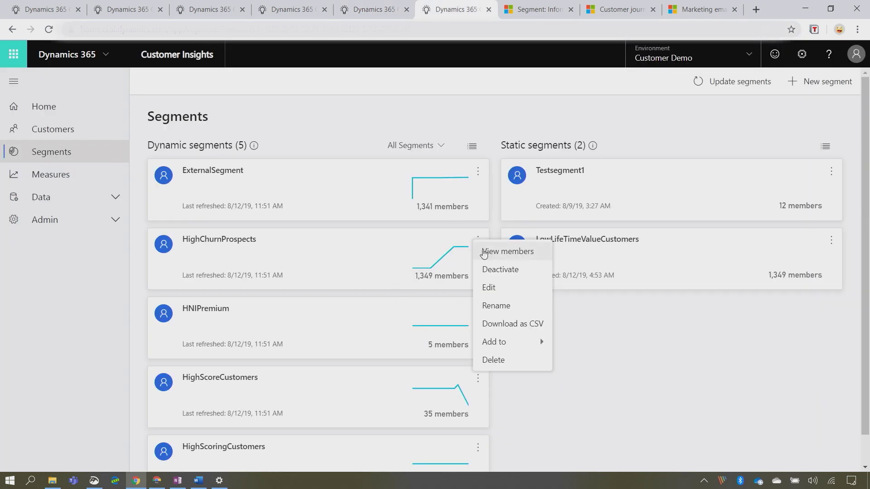
{"action": "mouse_move", "coordinate": [494, 342]}
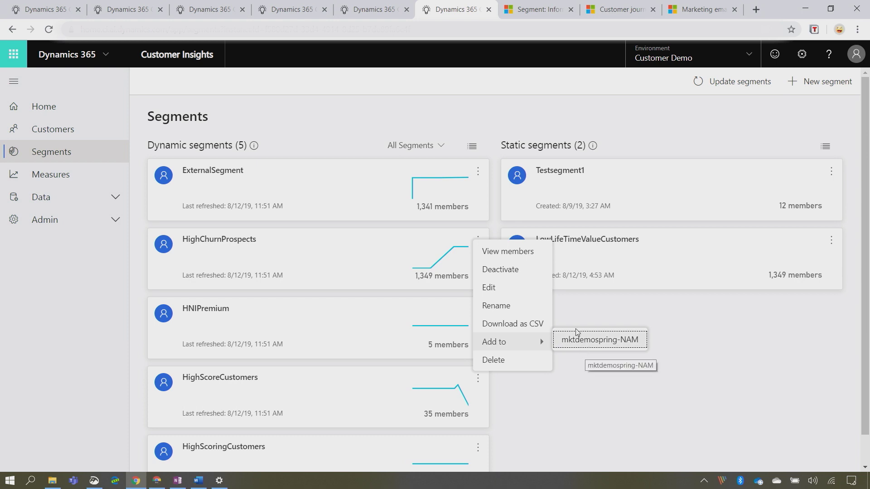
{"action": "left_click", "coordinate": [533, 10]}
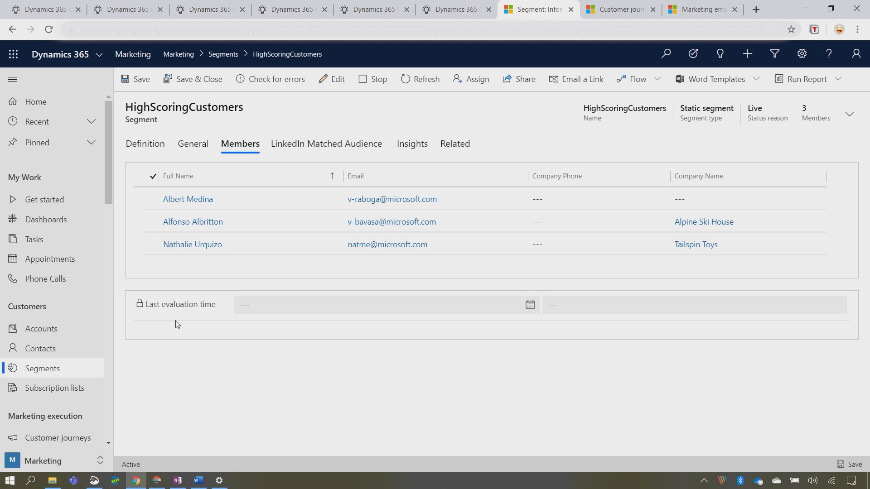
View the Partnership Invitation journey's segment tile properties showing HighScoringCustomers
{"action": "left_click", "coordinate": [615, 9]}
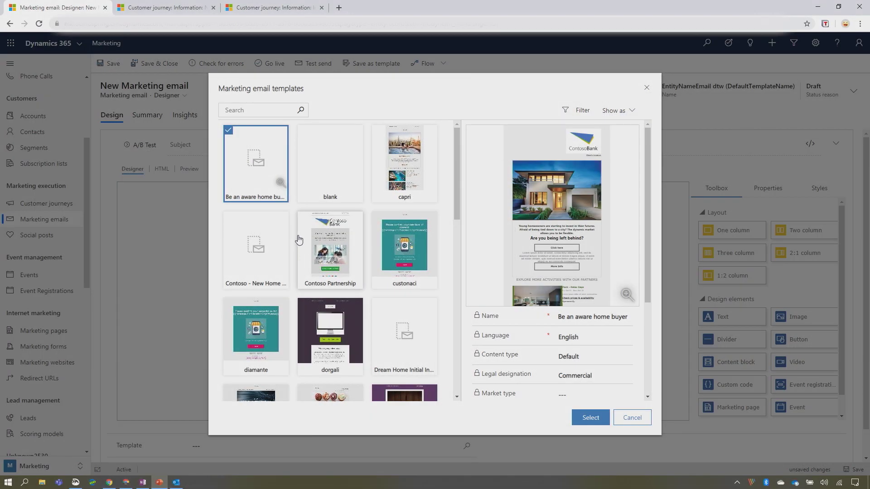
Apply the Contoso Partnership template to the new marketing email
{"action": "left_click", "coordinate": [328, 249]}
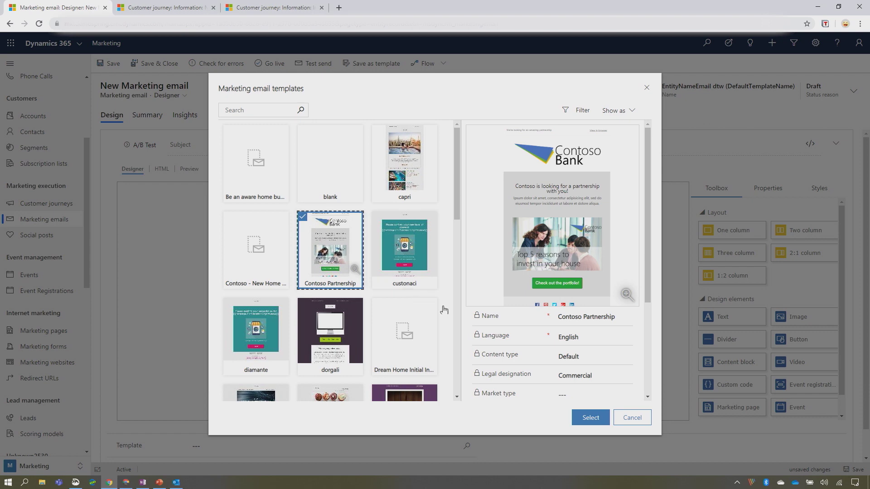
{"action": "left_click", "coordinate": [590, 418]}
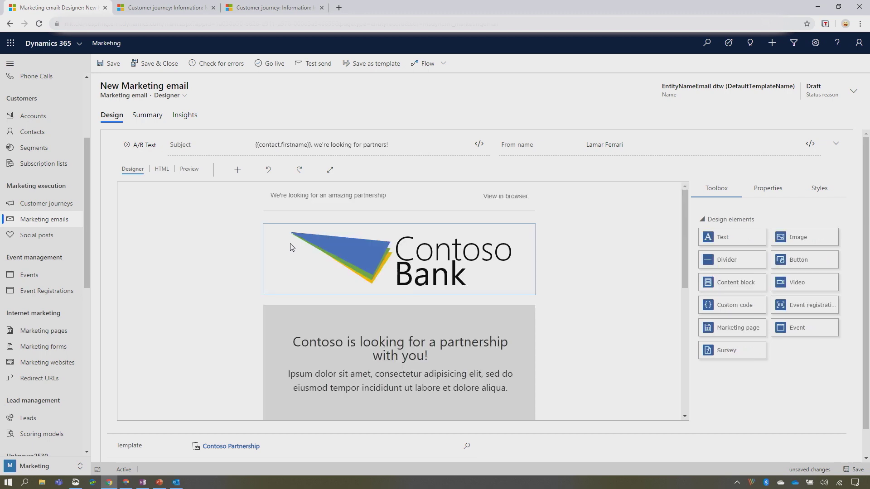
Add a subject-line A/B test to the email and rename it 'fall campaign'
{"action": "left_click", "coordinate": [150, 149]}
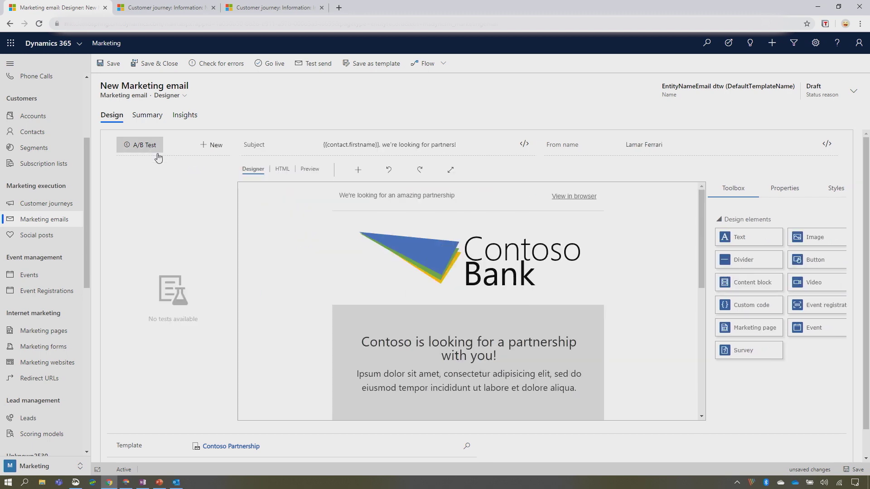
{"action": "left_click", "coordinate": [212, 145]}
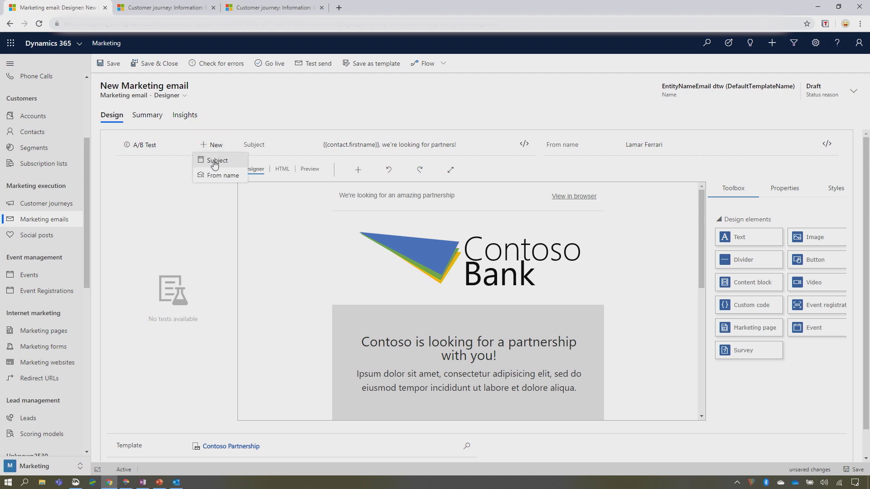
{"action": "left_click", "coordinate": [215, 163]}
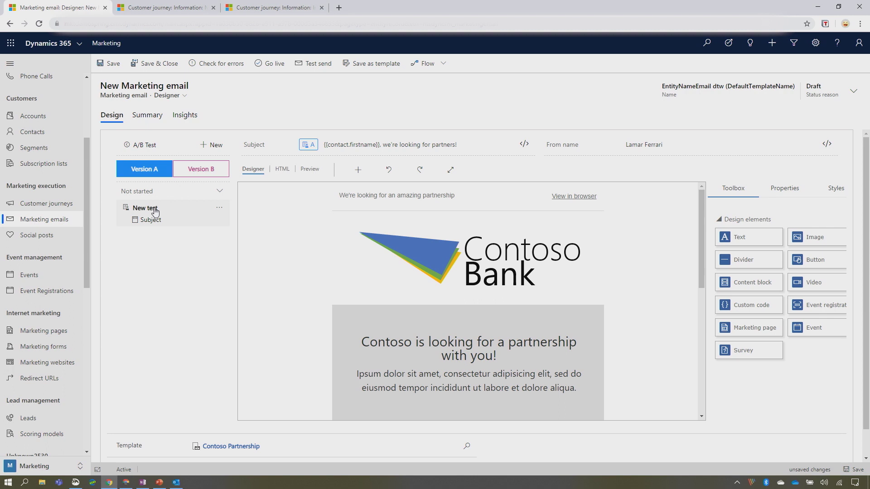
{"action": "left_click", "coordinate": [219, 206]}
{"action": "left_click", "coordinate": [235, 222]}
{"action": "type", "text": "fall campa"}
{"action": "type", "text": "ign"}
{"action": "left_click", "coordinate": [179, 274]}
{"action": "left_click", "coordinate": [331, 145]}
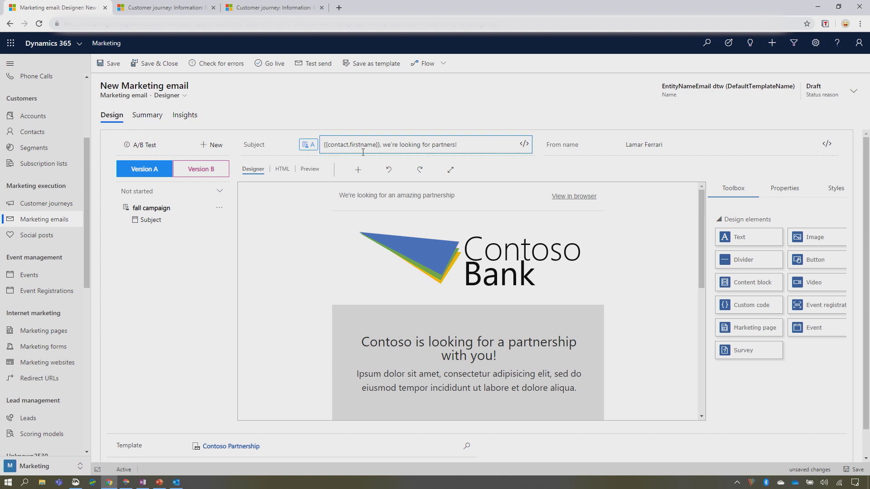
Set Version B's subject to 'We are looking partner' and take the email live
{"action": "left_click", "coordinate": [201, 169]}
{"action": "left_click", "coordinate": [346, 144]}
{"action": "type", "text": "We are looi"}
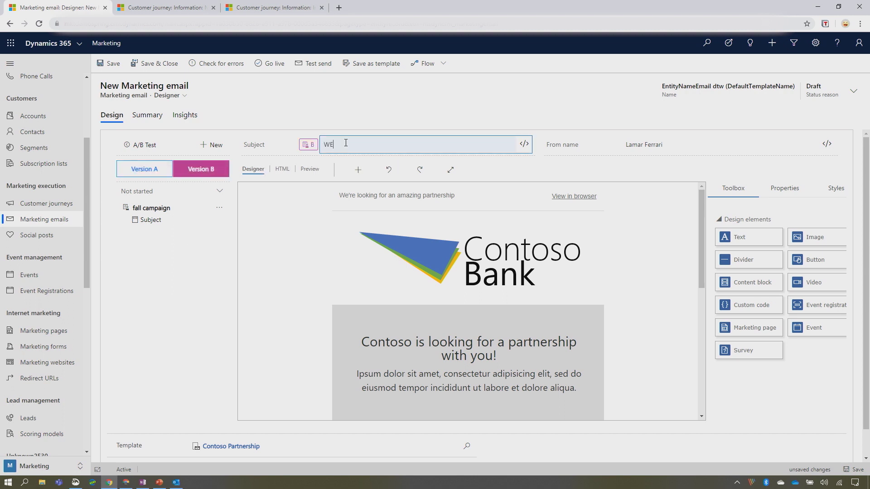
{"action": "key", "text": "BackSpace"}
{"action": "type", "text": "king partner"}
{"action": "left_click", "coordinate": [271, 63]}
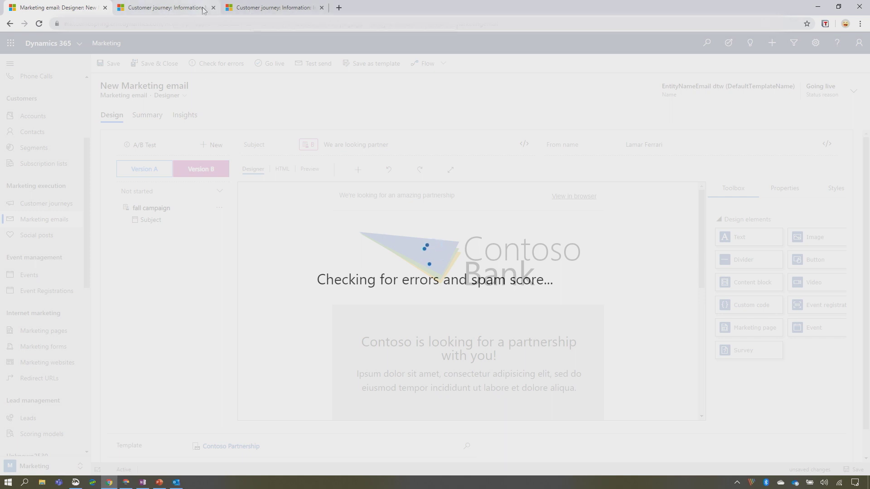
{"action": "left_click", "coordinate": [165, 8]}
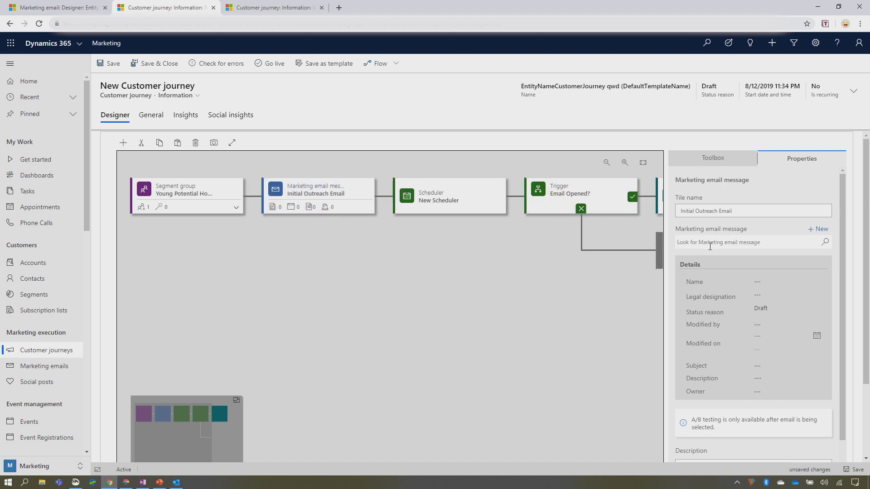
Link the Initial Outreach Email tile to the Contoso Partners welcome email by searching 'cont'
{"action": "left_click", "coordinate": [824, 244]}
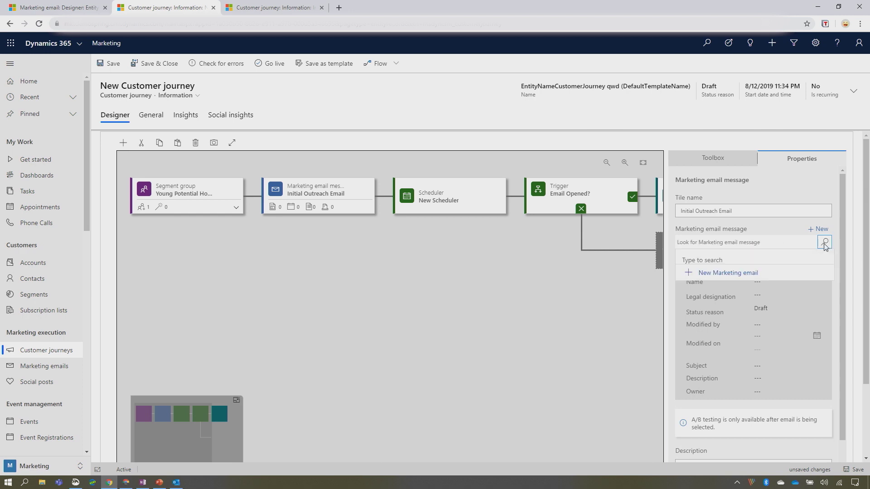
{"action": "left_click", "coordinate": [726, 243]}
{"action": "type", "text": "cont"}
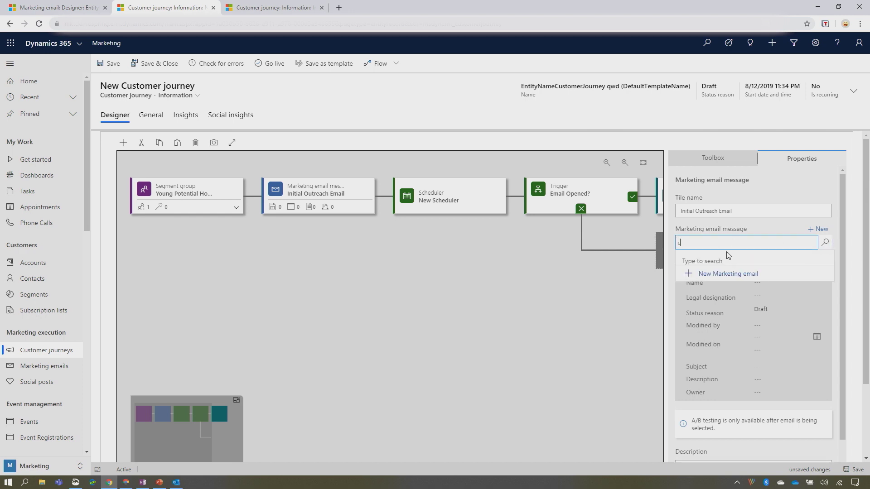
{"action": "left_click", "coordinate": [727, 277]}
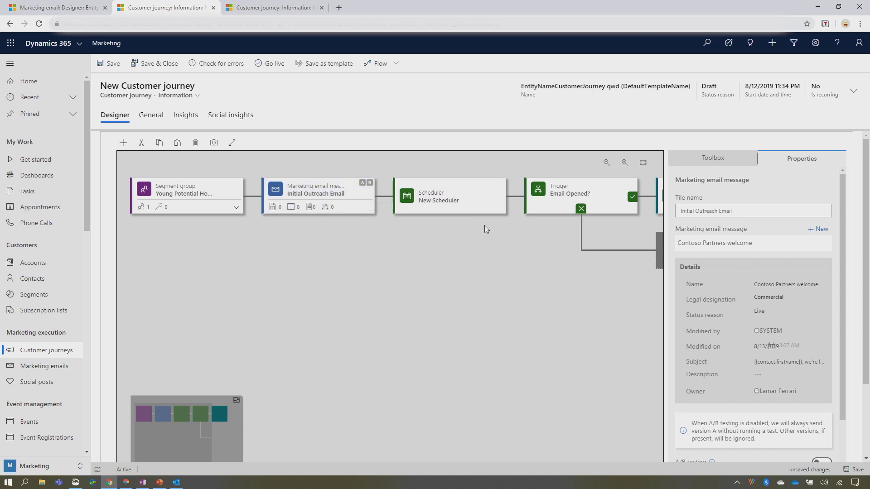
{"action": "left_click_drag", "start_coordinate": [865, 280], "coordinate": [867, 344]}
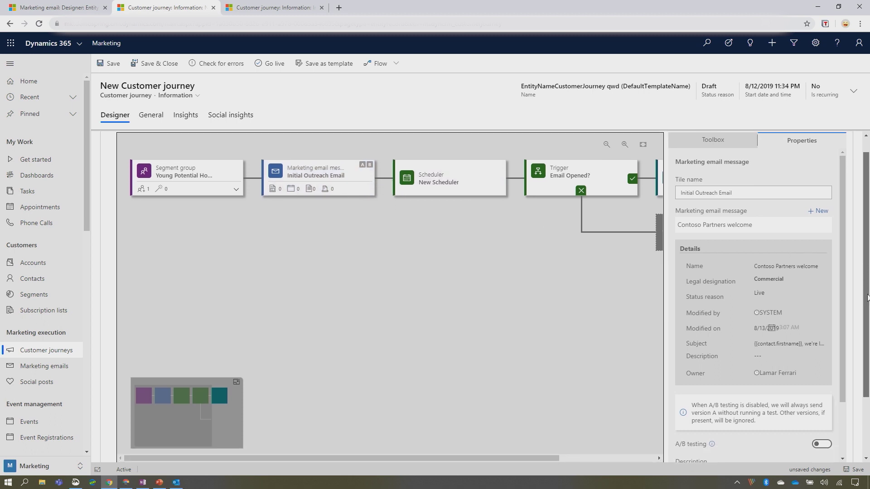
{"action": "scroll", "coordinate": [816, 306], "scroll_direction": "down", "scroll_amount": 3}
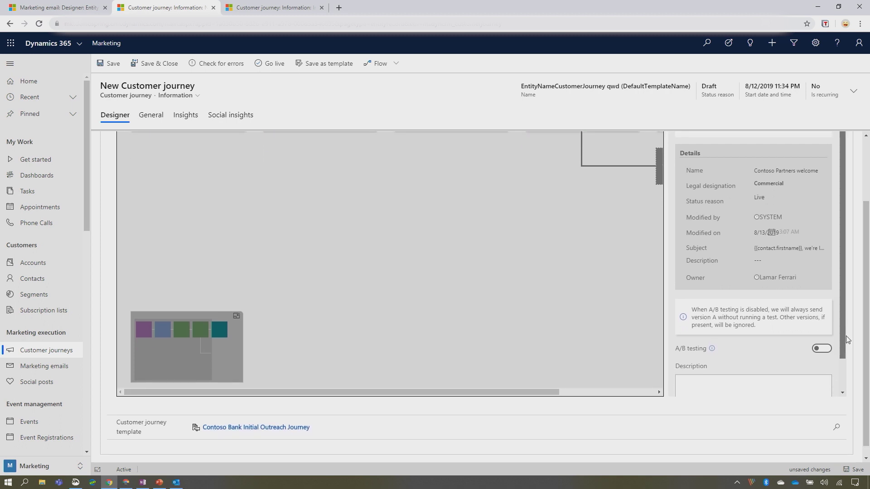
Enable A/B testing on the tile with the fall campaign test, keeping Version A as fallback
{"action": "left_click", "coordinate": [821, 310]}
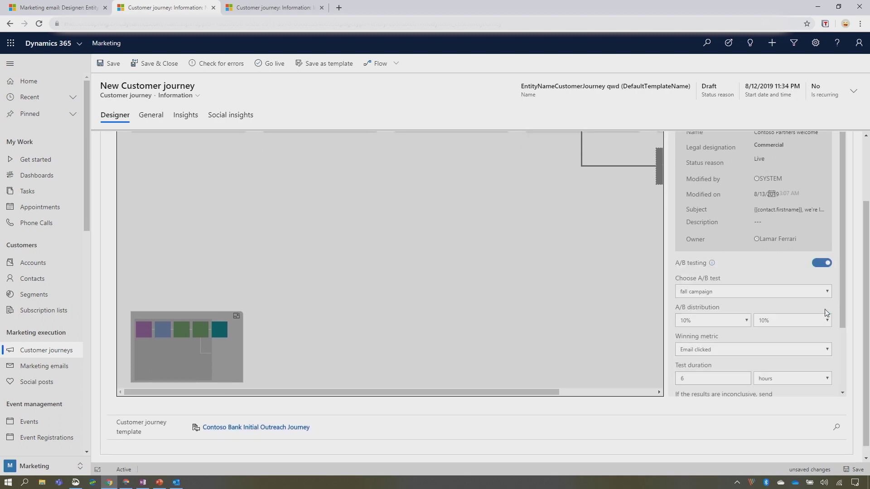
{"action": "left_click_drag", "start_coordinate": [865, 314], "coordinate": [865, 231]}
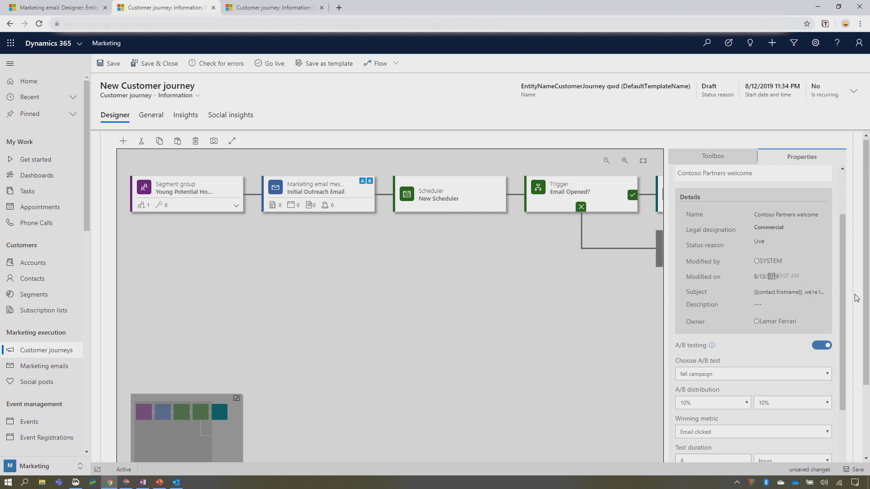
{"action": "scroll", "coordinate": [856, 297], "scroll_direction": "down", "scroll_amount": 3}
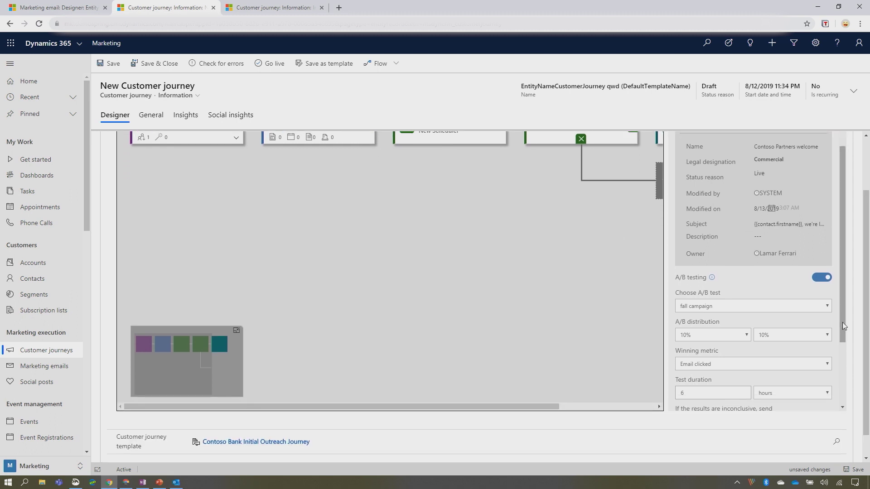
{"action": "left_click_drag", "start_coordinate": [843, 323], "coordinate": [841, 374]}
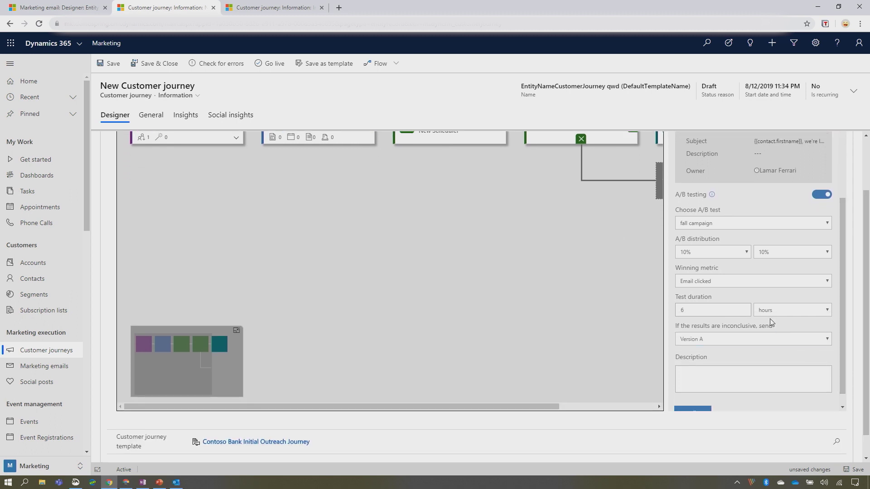
{"action": "left_click", "coordinate": [711, 339]}
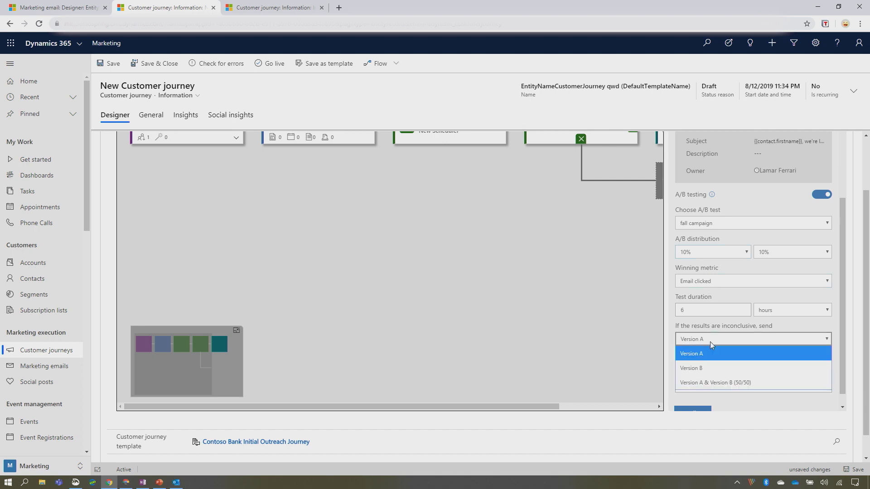
{"action": "left_click", "coordinate": [614, 282]}
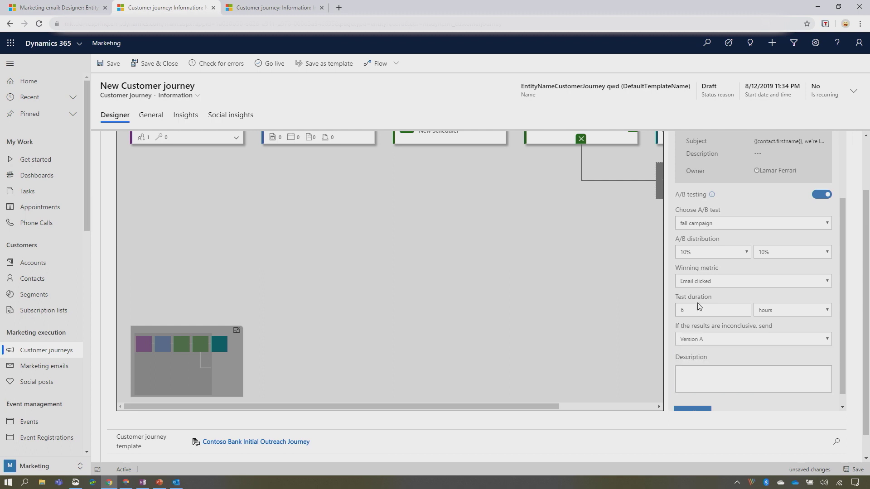
{"action": "scroll", "coordinate": [863, 343], "scroll_direction": "up", "scroll_amount": 3}
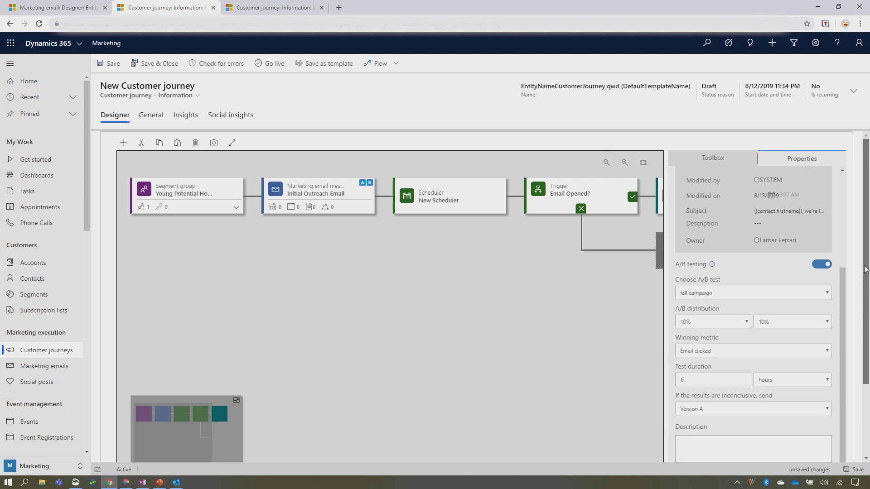
Inspect the Initial outreach campaign's delivery data and A/B results, both variants at 0.88% click-through
{"action": "left_click", "coordinate": [262, 12]}
{"action": "left_click", "coordinate": [365, 242]}
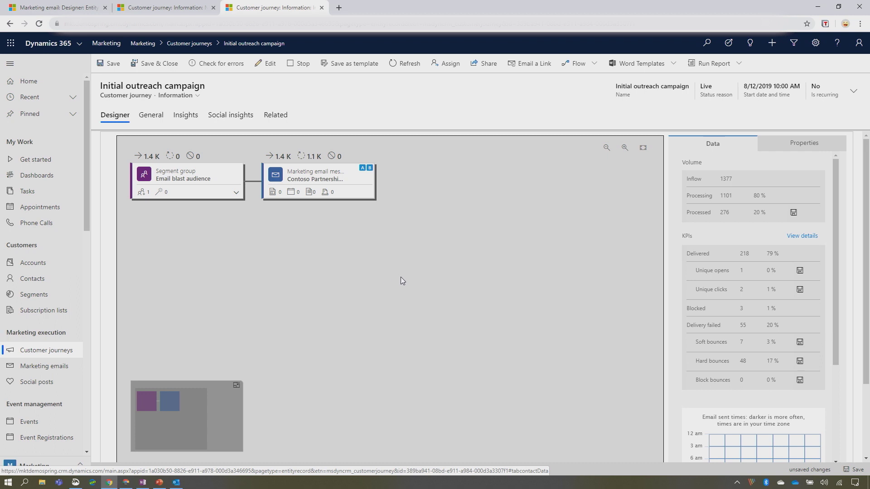
{"action": "left_click_drag", "start_coordinate": [866, 297], "coordinate": [865, 367]}
{"action": "left_click_drag", "start_coordinate": [836, 277], "coordinate": [852, 381]}
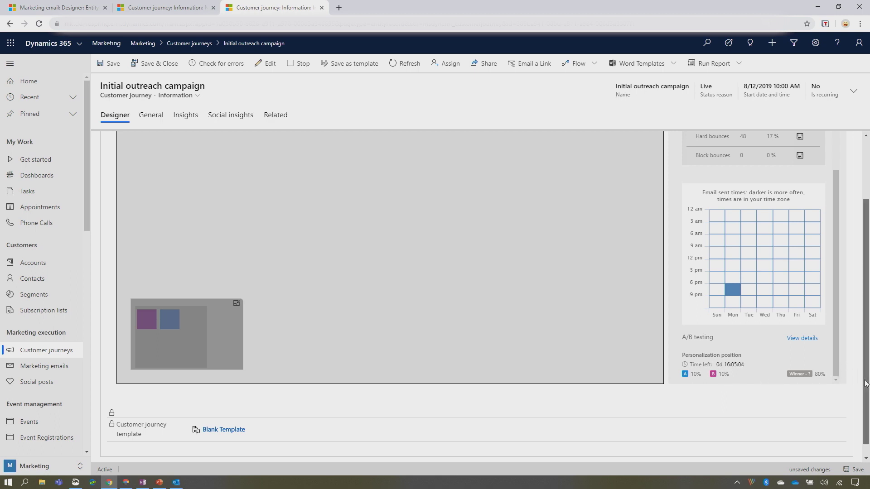
{"action": "left_click", "coordinate": [806, 338]}
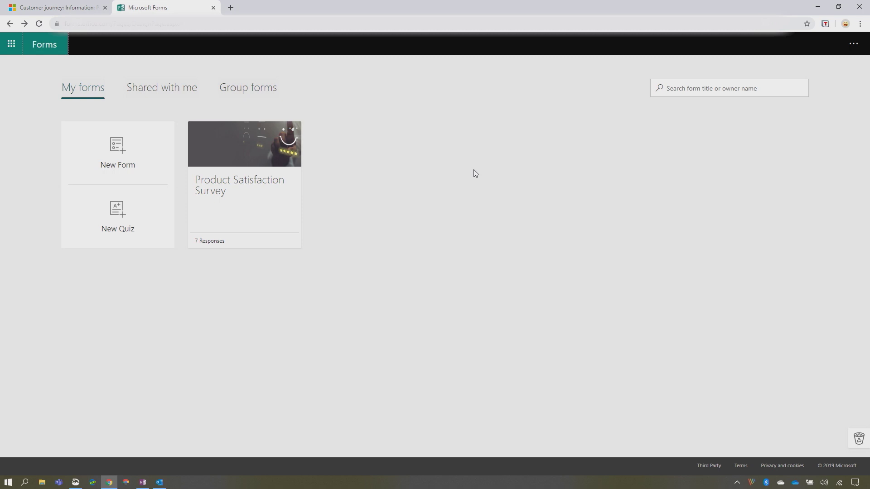
Open the Product Satisfaction Survey form and review all six of its questions
{"action": "left_click", "coordinate": [265, 160]}
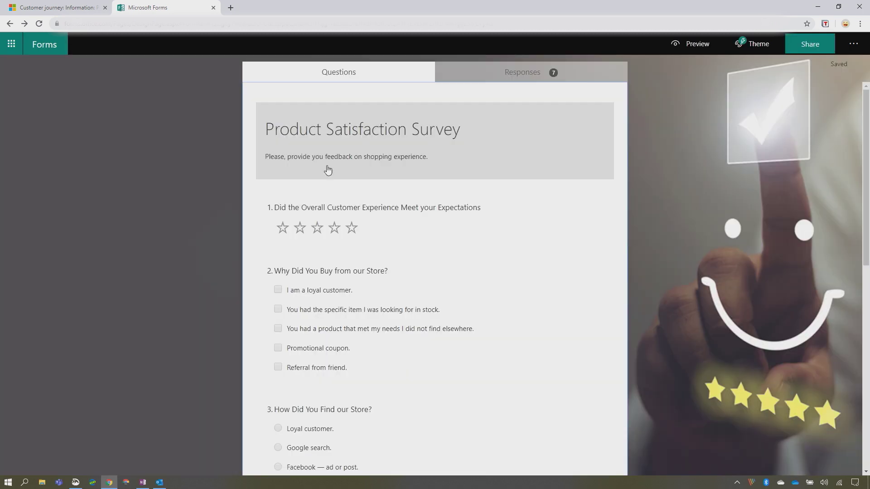
{"action": "scroll", "coordinate": [474, 270], "scroll_direction": "down", "scroll_amount": 3}
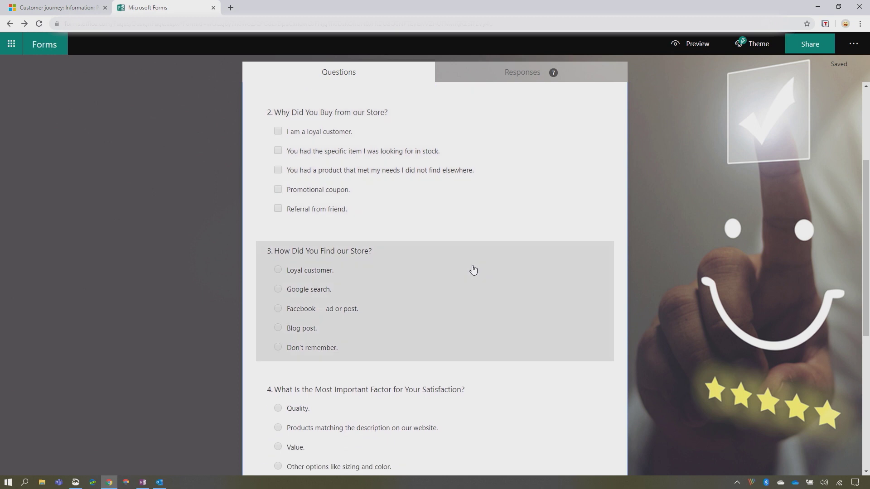
{"action": "scroll", "coordinate": [474, 270], "scroll_direction": "down", "scroll_amount": 3}
{"action": "scroll", "coordinate": [474, 270], "scroll_direction": "down", "scroll_amount": 3}
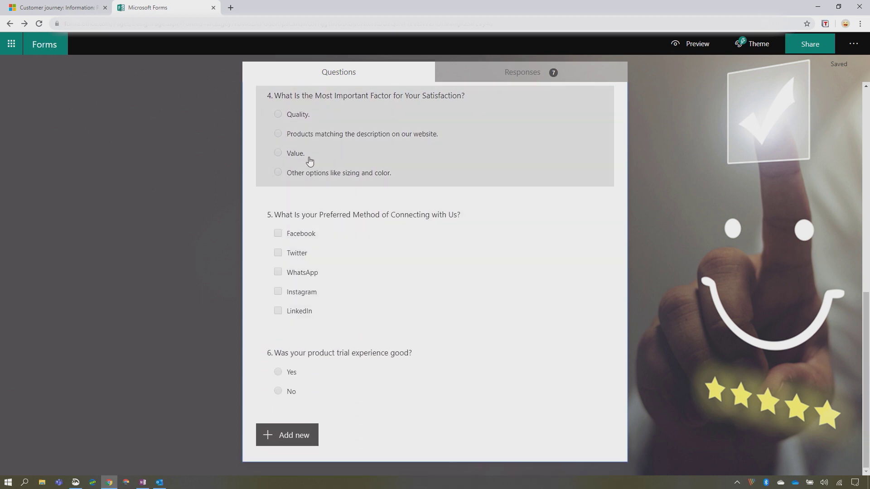
{"action": "left_click", "coordinate": [58, 8]}
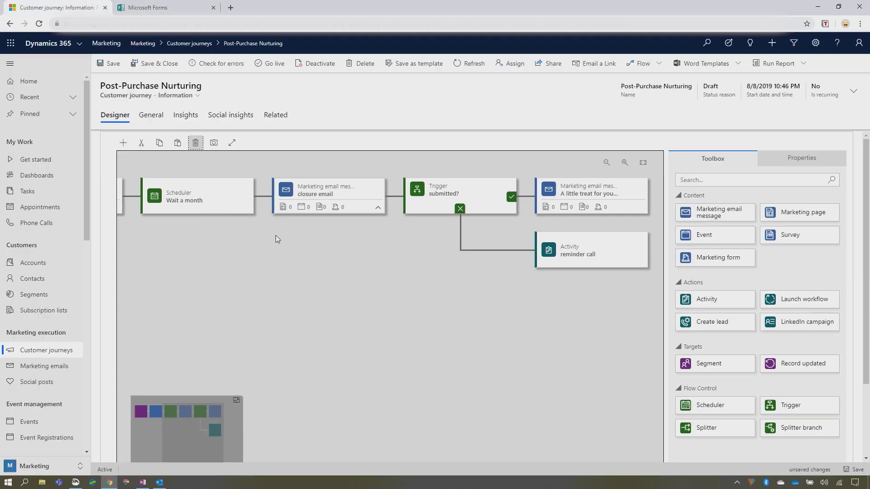
Embed a Survey tile in the closure email and link it to Product Satisfaction Survey
{"action": "mouse_move", "coordinate": [194, 447]}
{"action": "left_mouse_down"}
{"action": "mouse_move", "coordinate": [169, 447]}
{"action": "mouse_move", "coordinate": [190, 451]}
{"action": "left_mouse_up"}
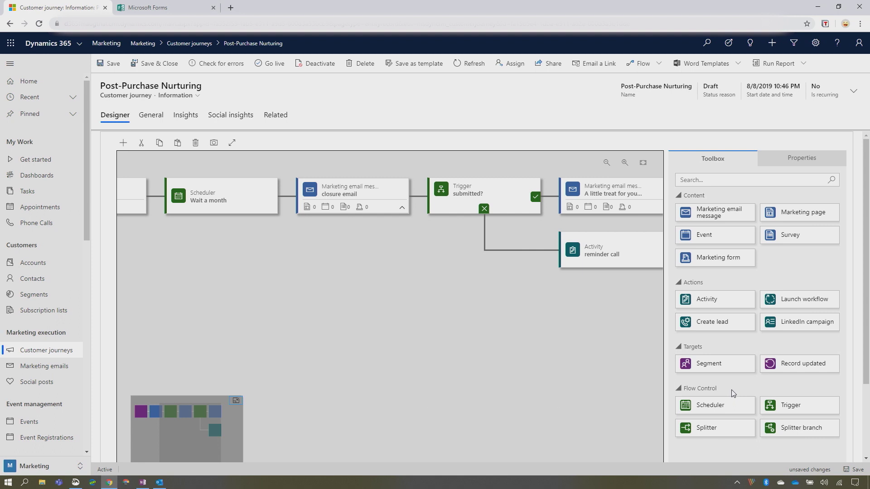
{"action": "left_click_drag", "start_coordinate": [789, 235], "coordinate": [367, 197]}
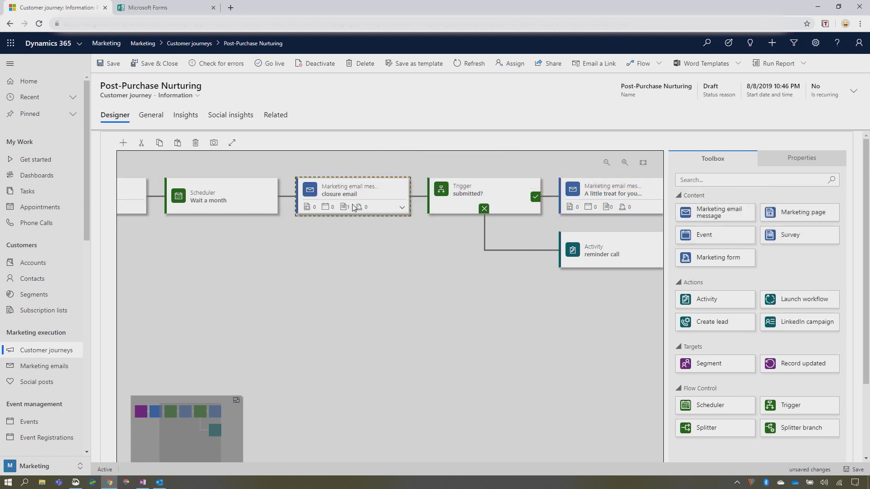
{"action": "left_click", "coordinate": [402, 209]}
{"action": "left_click", "coordinate": [353, 235]}
{"action": "left_click", "coordinate": [791, 156]}
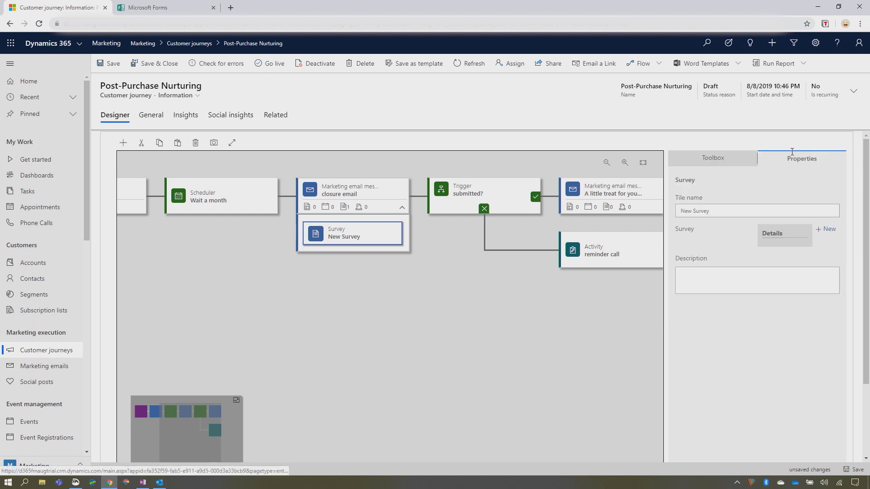
{"action": "left_click", "coordinate": [707, 242]}
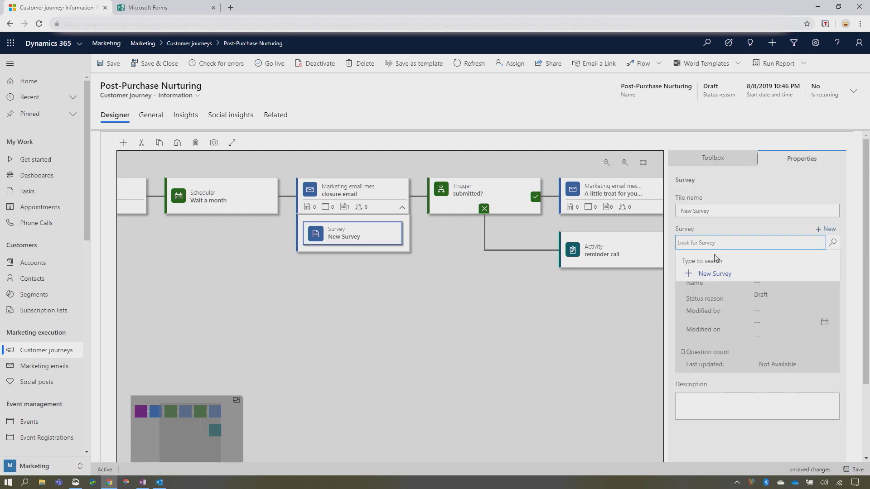
{"action": "type", "text": "pro"}
{"action": "left_click", "coordinate": [733, 279]}
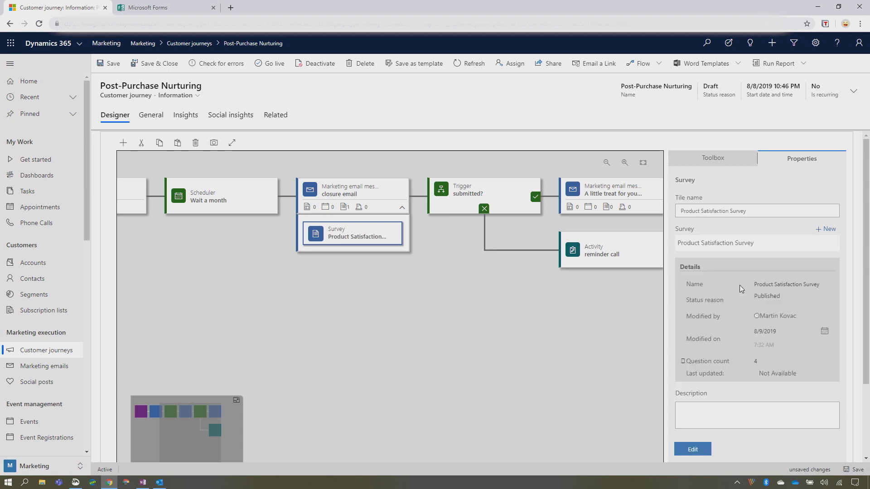